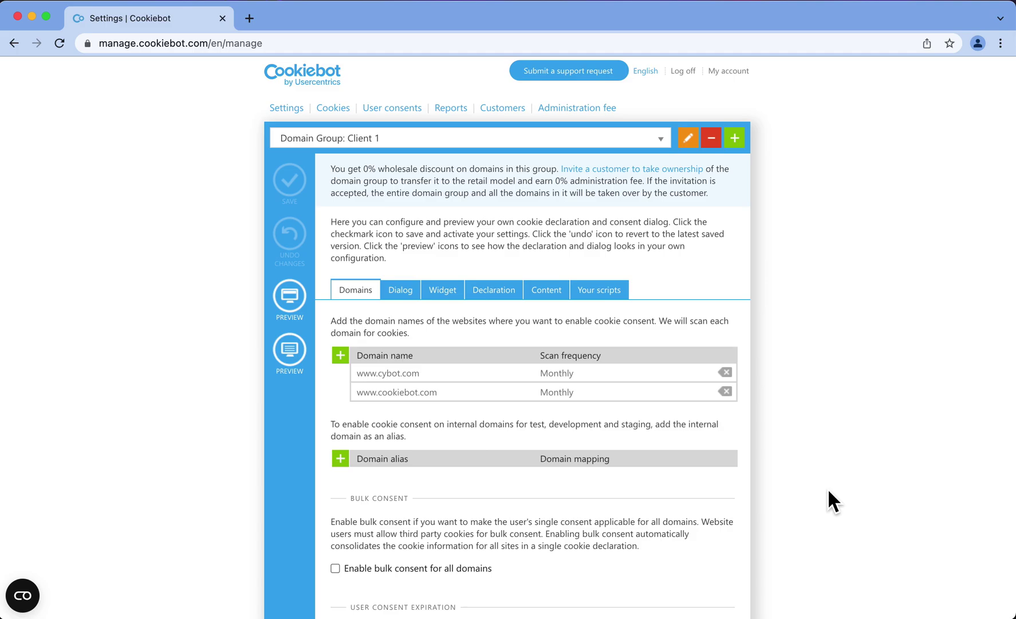
From Client 1, open the Domain Group list showing Client 1 and trial groups Client 2 and Client 3
click(660, 138)
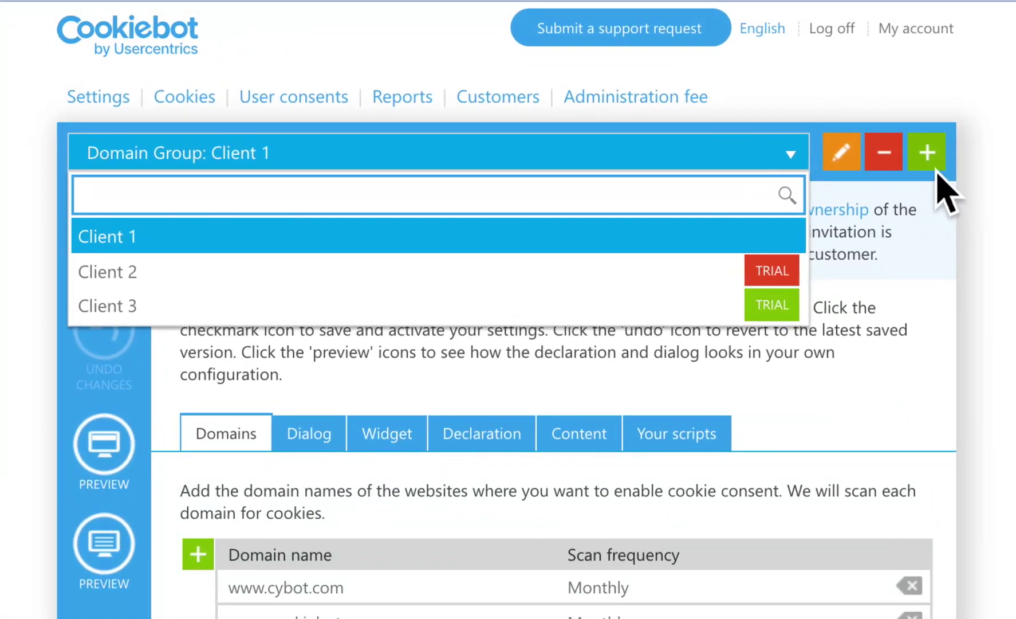
Fill in a new domain group: name 'Client 4', Premium plan, settings copied from Client 2
click(927, 152)
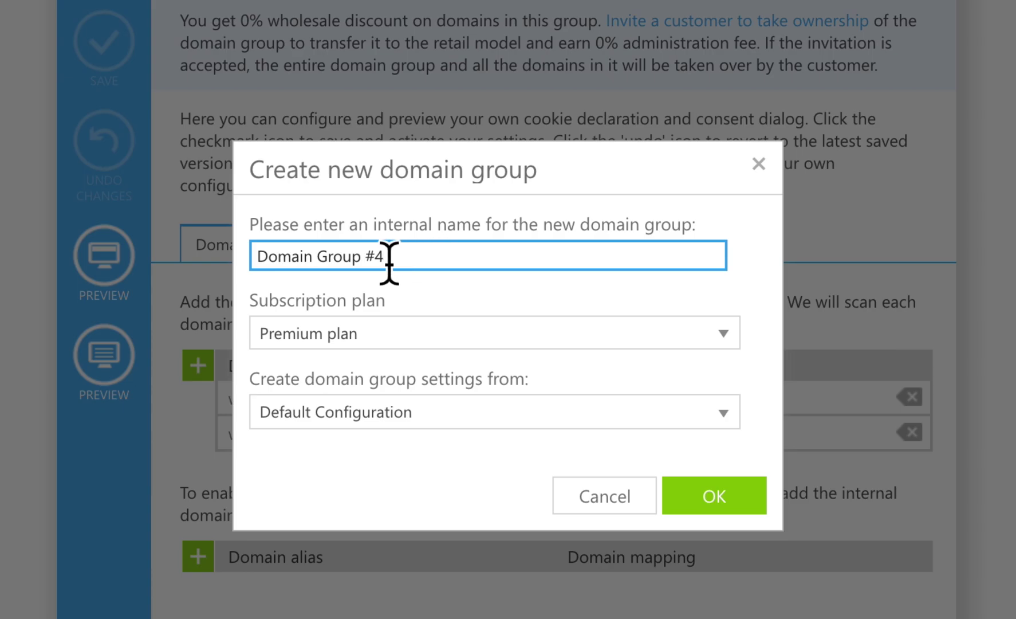
drag(388, 256, 253, 262)
text(Client)
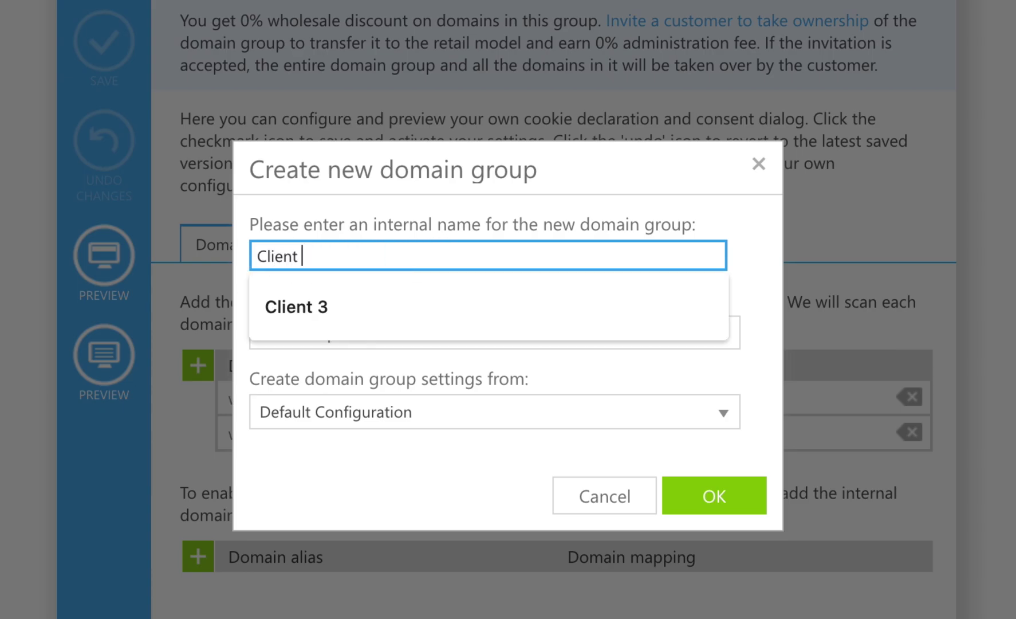
text(4)
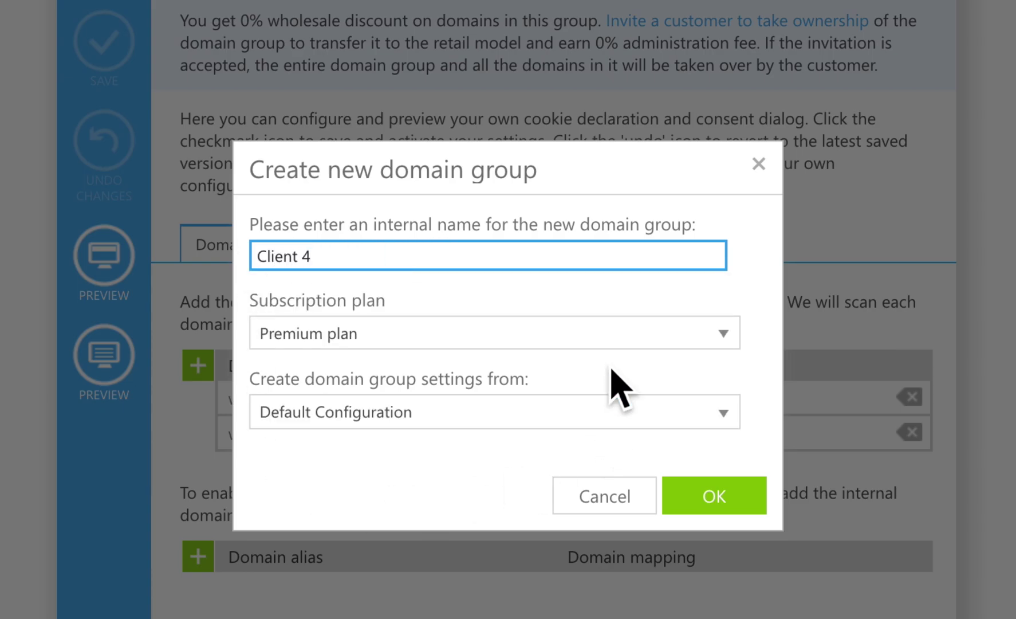
click(724, 333)
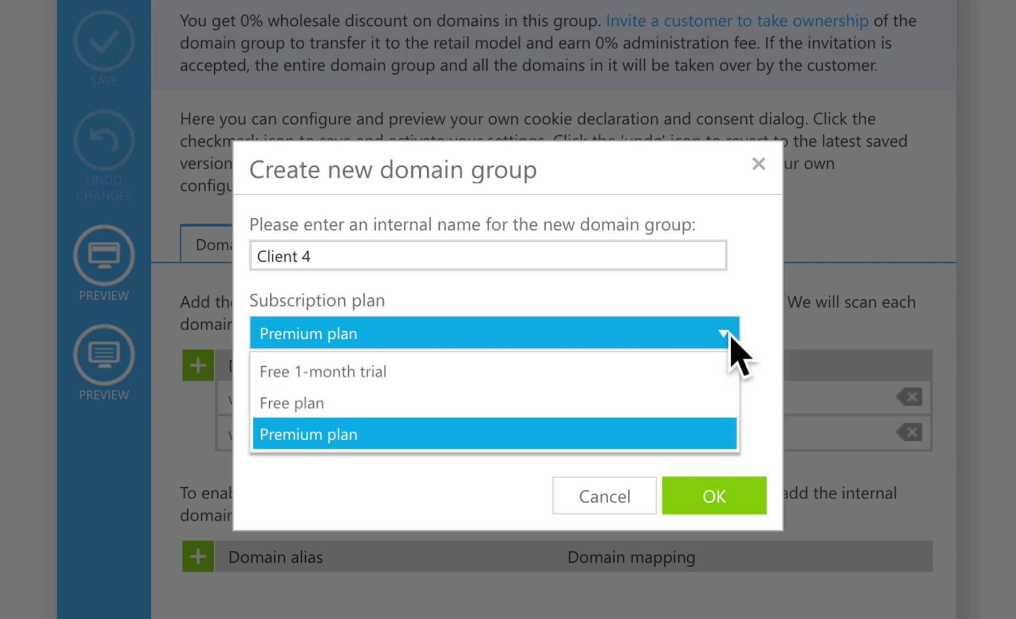
click(650, 433)
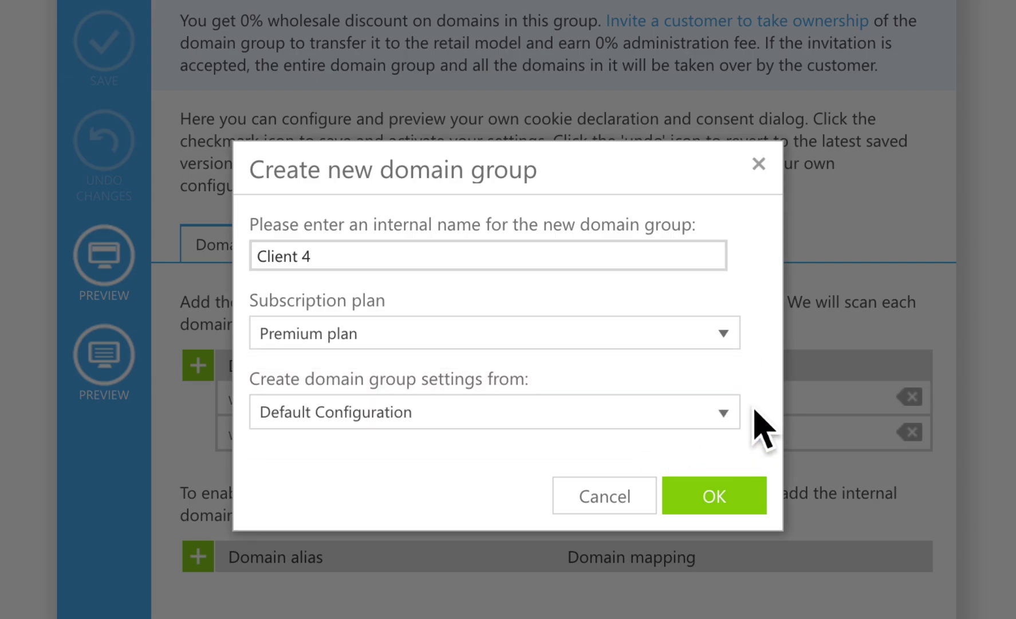
click(724, 413)
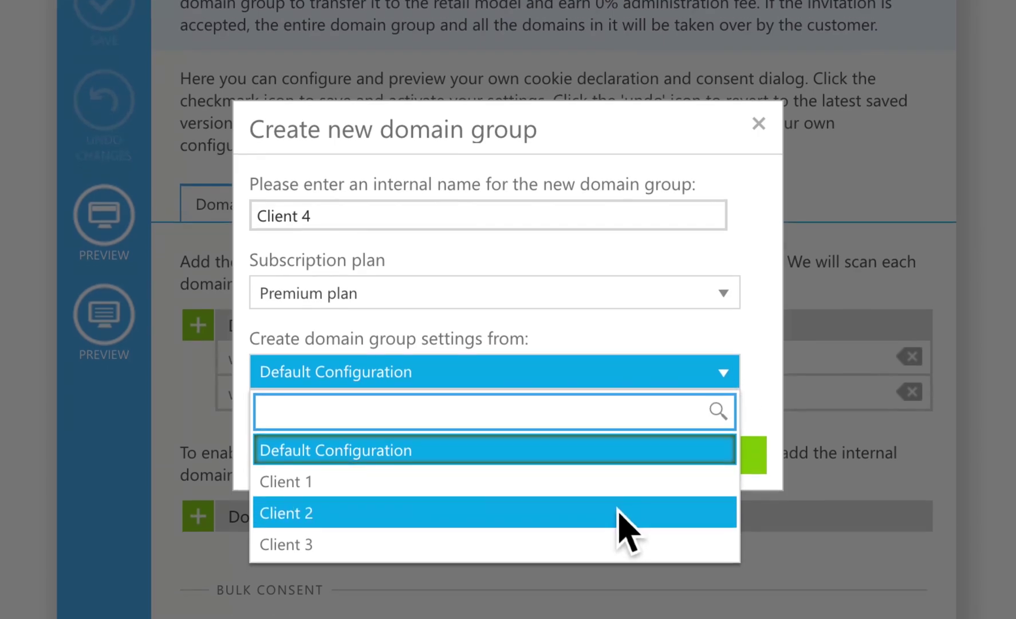
click(618, 519)
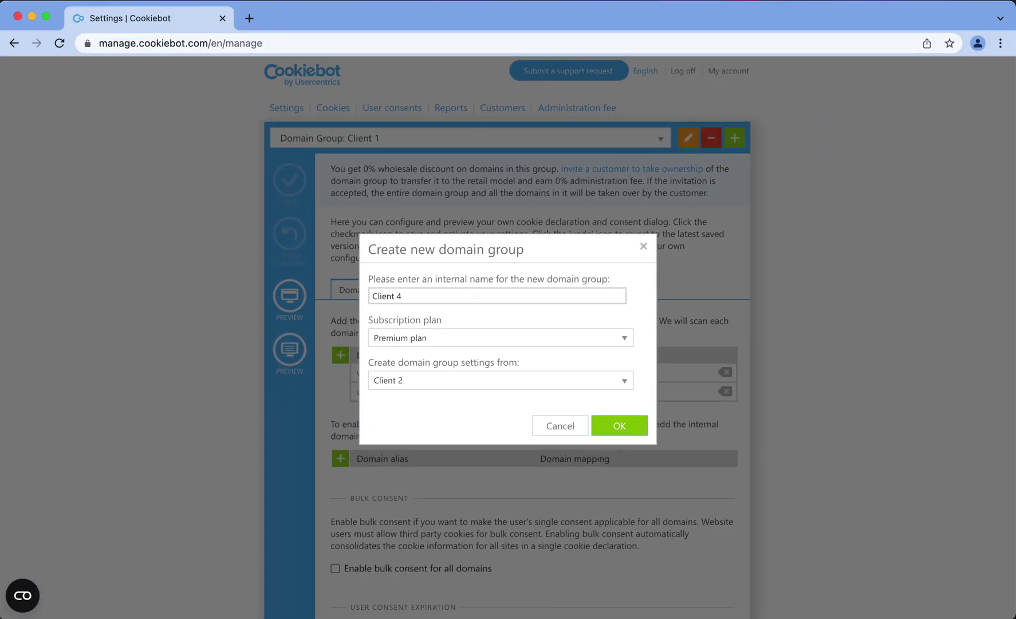
Confirm creating Client 4, then list the domain groups with their TRIAL badges
click(642, 435)
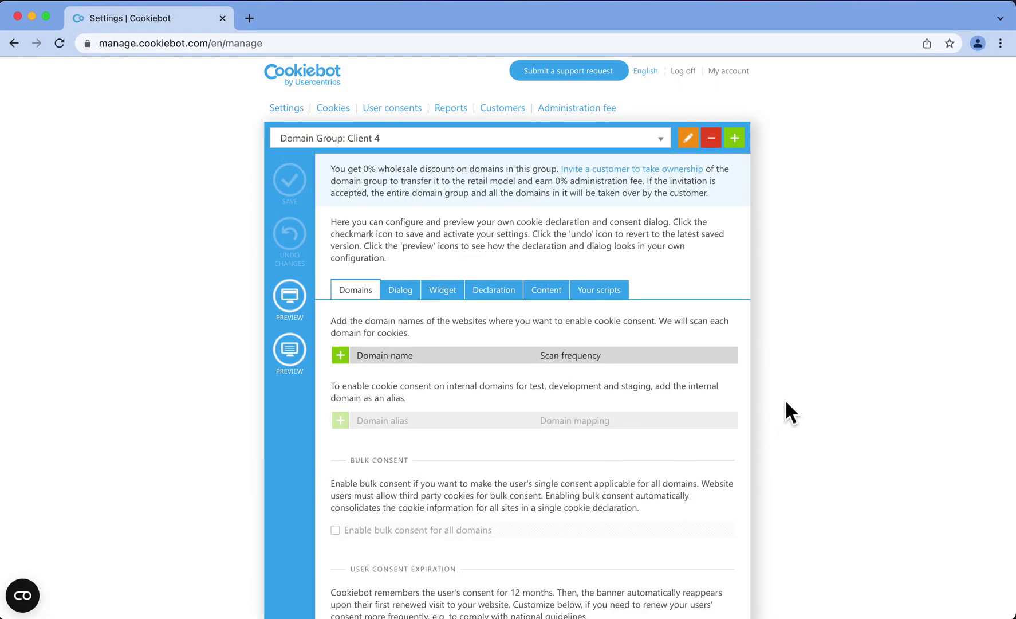
click(660, 138)
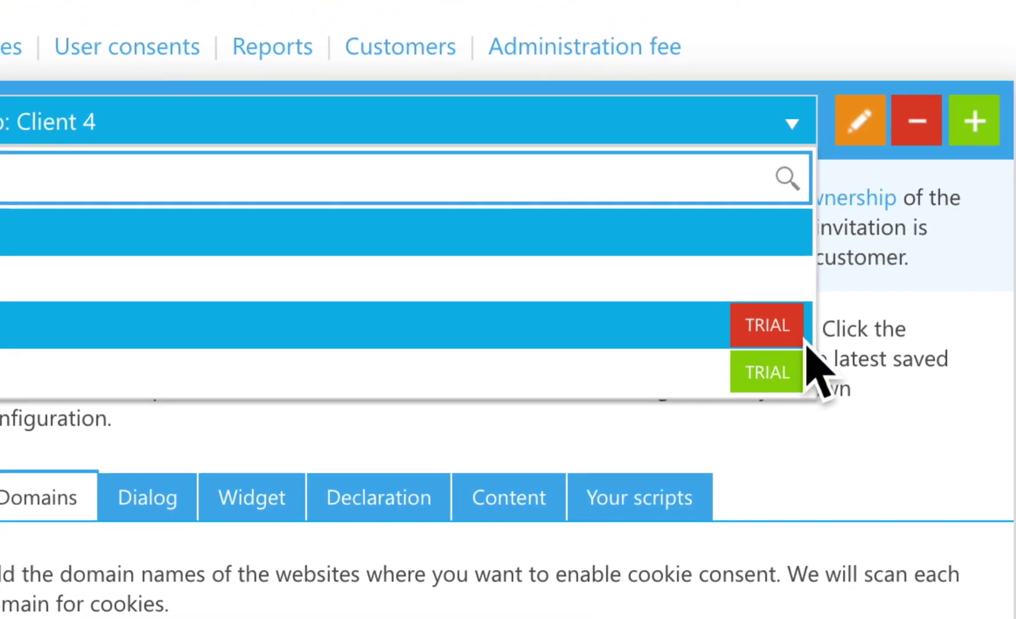
Switch to Client 3 and view its free trial expiring 28/02/2022
click(769, 328)
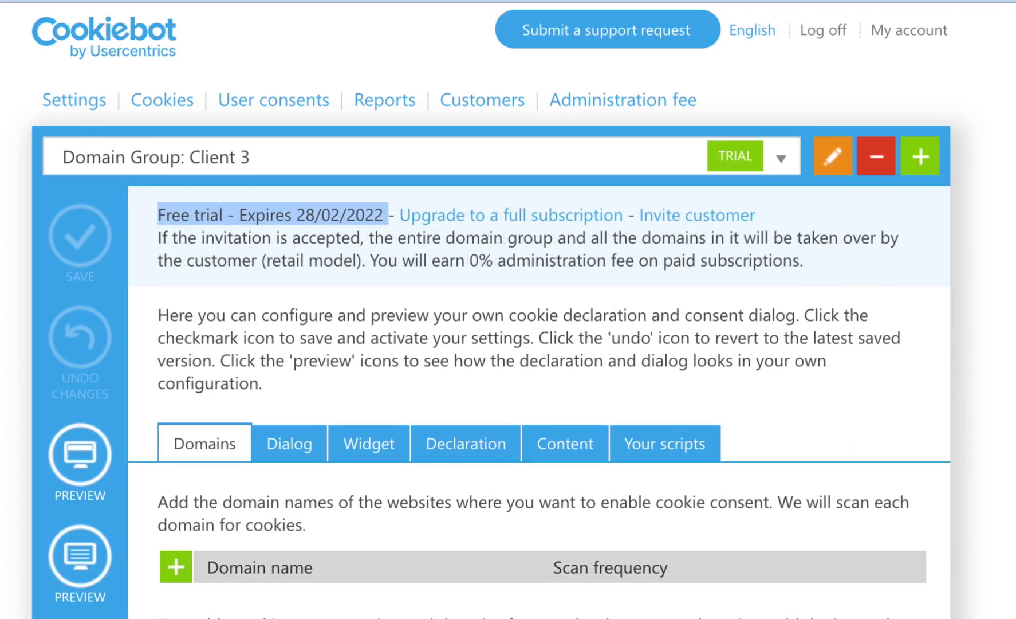
click(393, 226)
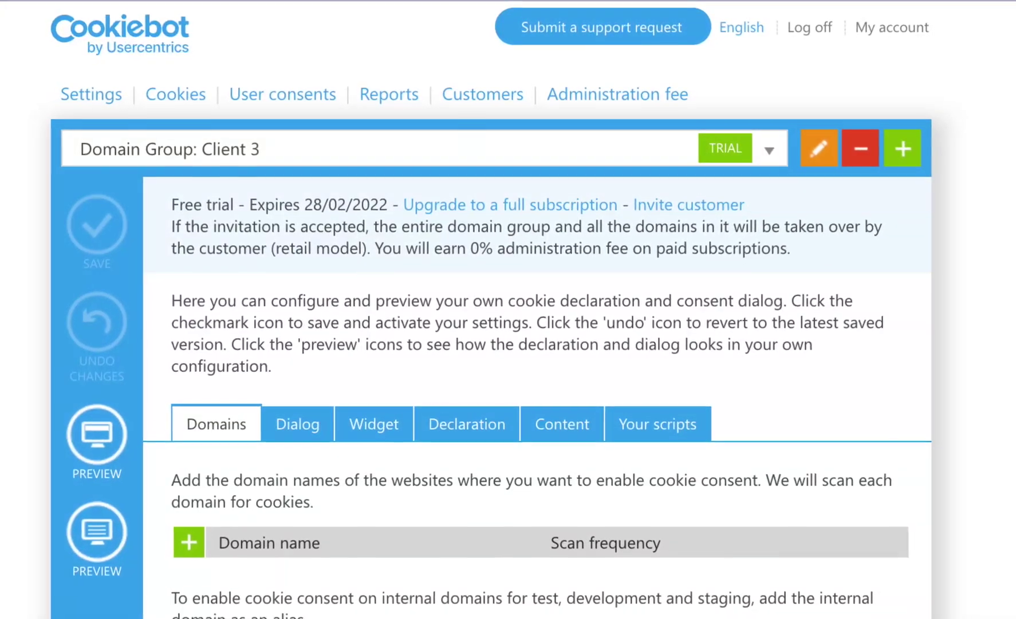